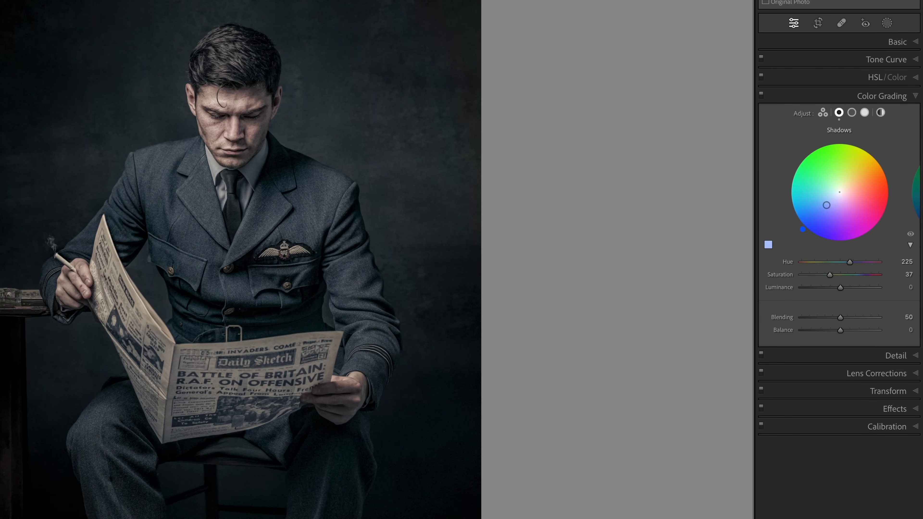
Tint the shadows blue with hue 222 and saturation 49, and lower their luminance to -30
{"action": "left_click_drag", "start_coordinate": [826, 205], "coordinate": [824, 206]}
{"action": "key", "text": "shift"}
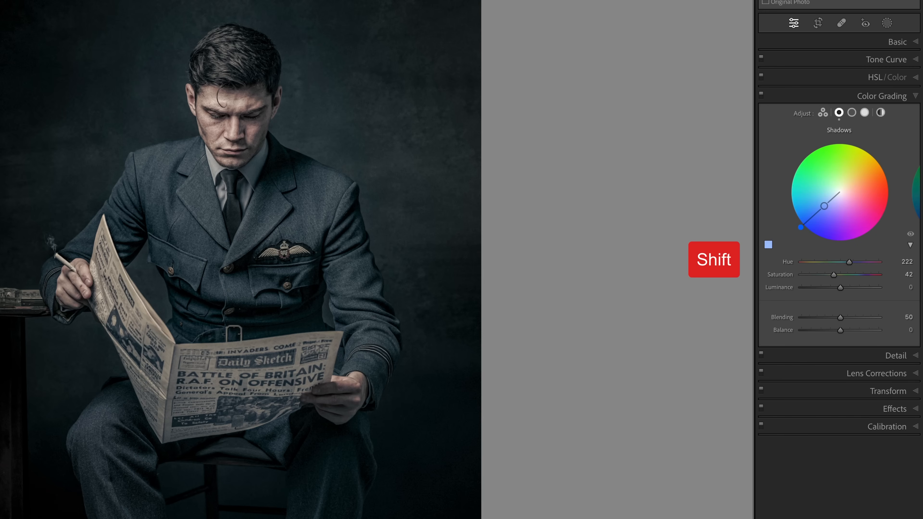
{"action": "left_click_drag", "start_coordinate": [824, 205], "coordinate": [819, 210]}
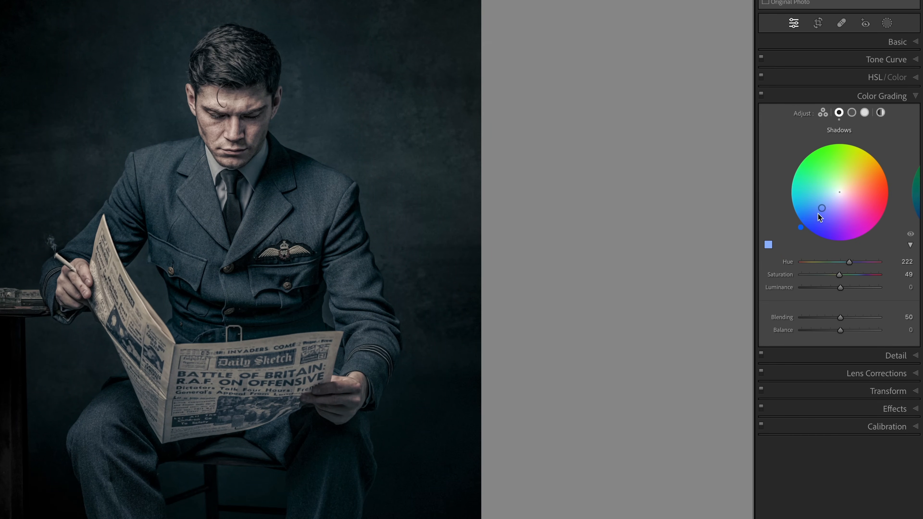
{"action": "left_click_drag", "start_coordinate": [840, 289], "coordinate": [828, 289]}
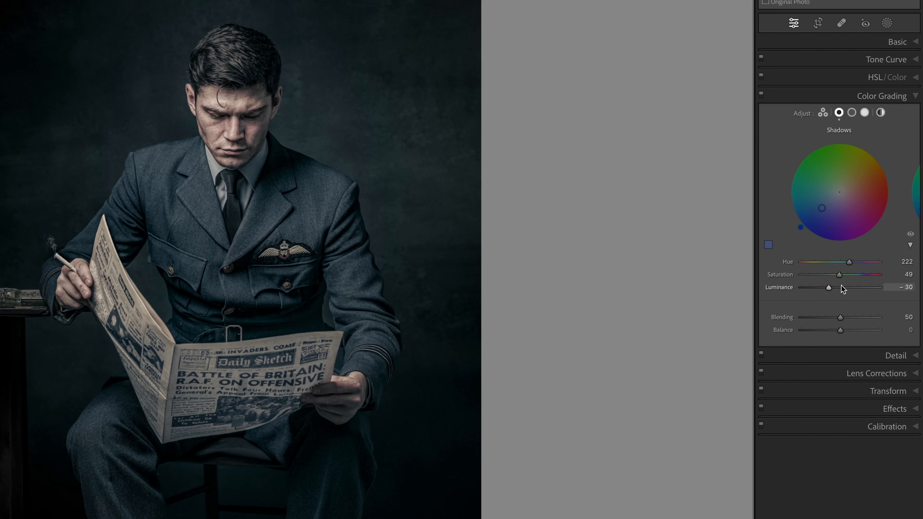
Grade the midtones with hue 45 and saturation 17, and the highlights with hue 226, saturation 18 and luminance +49
{"action": "left_click", "coordinate": [851, 113]}
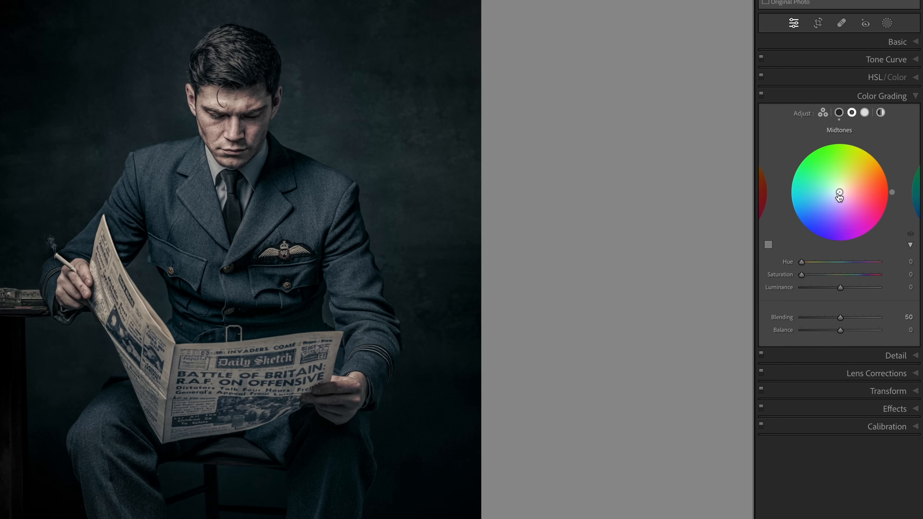
{"action": "left_click_drag", "start_coordinate": [839, 192], "coordinate": [845, 185]}
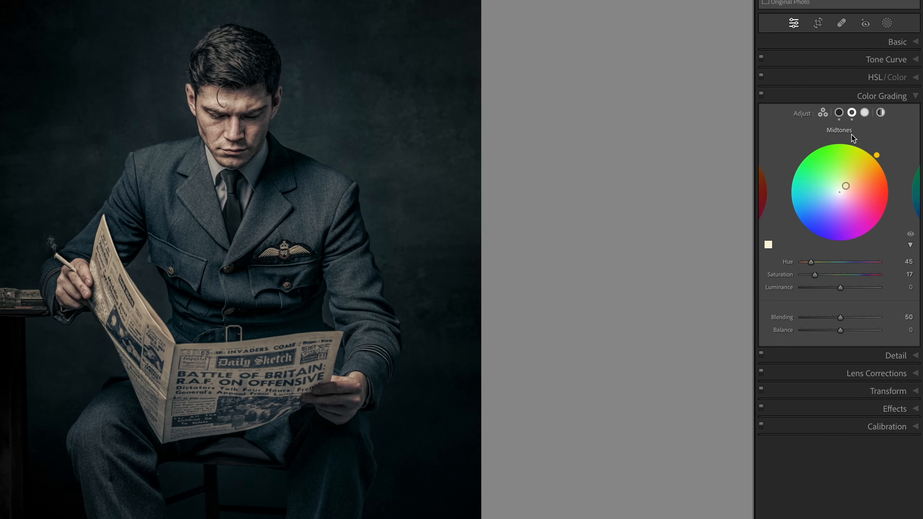
{"action": "left_click", "coordinate": [864, 112]}
{"action": "left_click_drag", "start_coordinate": [839, 192], "coordinate": [833, 199]}
{"action": "left_click_drag", "start_coordinate": [840, 287], "coordinate": [858, 287]}
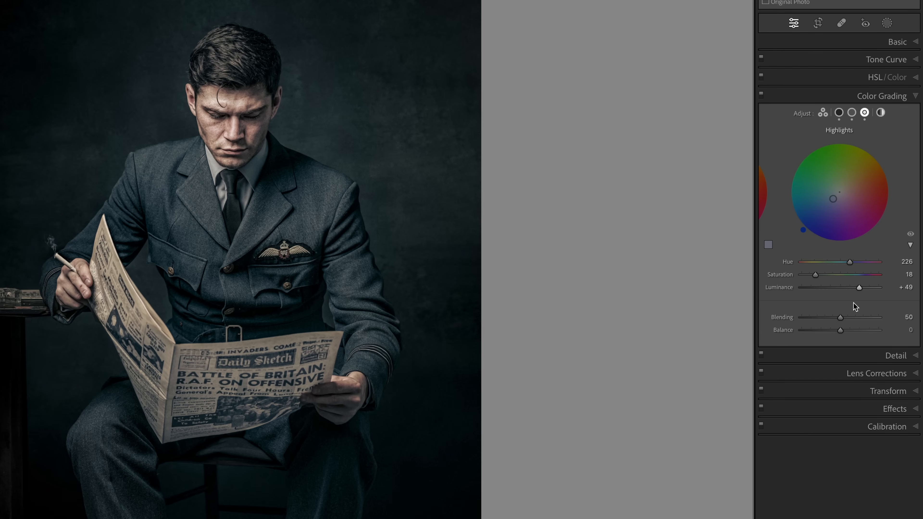
Set the color grading blending to 67 and balance to -11, and add a warm global tint with hue 44 and saturation about 28
{"action": "left_click_drag", "start_coordinate": [841, 316], "coordinate": [852, 319]}
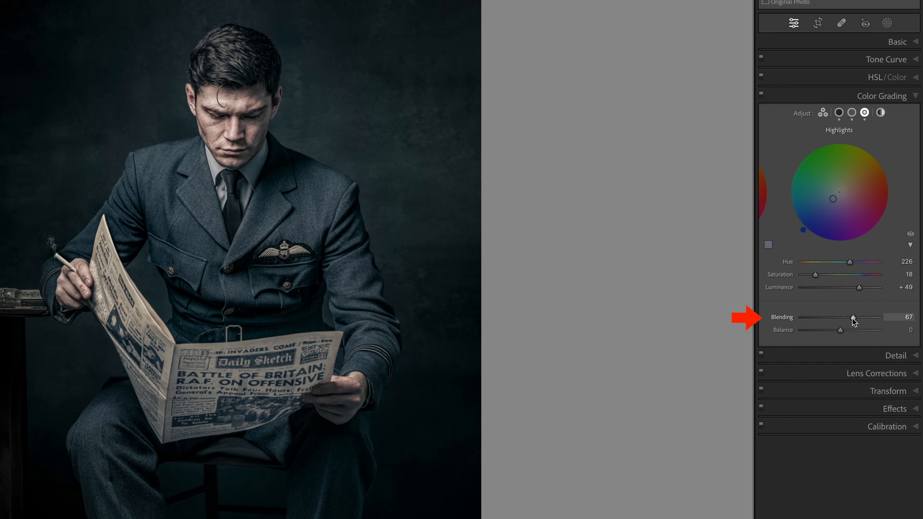
{"action": "left_click_drag", "start_coordinate": [839, 330], "coordinate": [834, 332]}
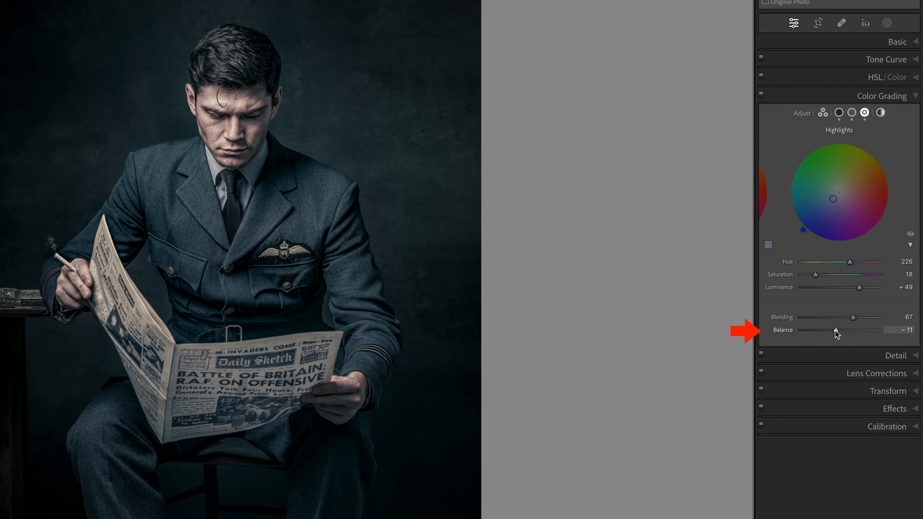
{"action": "left_click", "coordinate": [881, 114]}
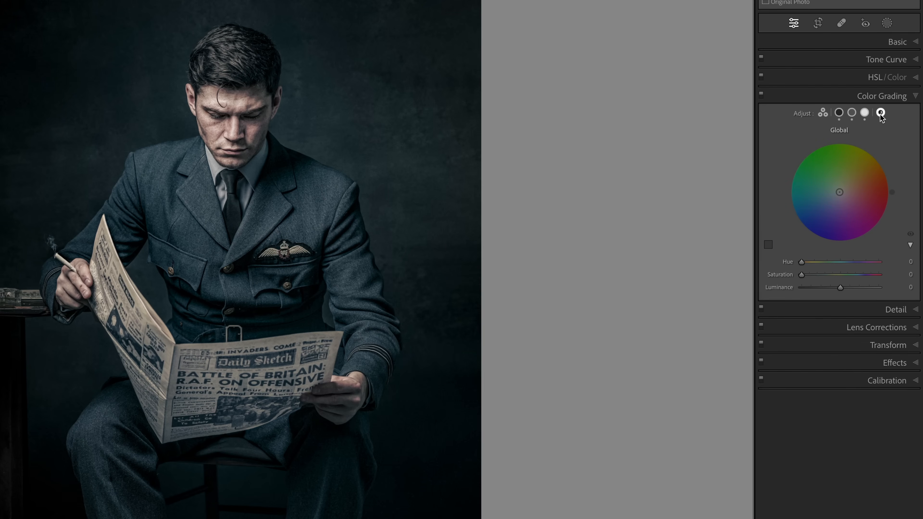
{"action": "left_click_drag", "start_coordinate": [839, 192], "coordinate": [849, 182]}
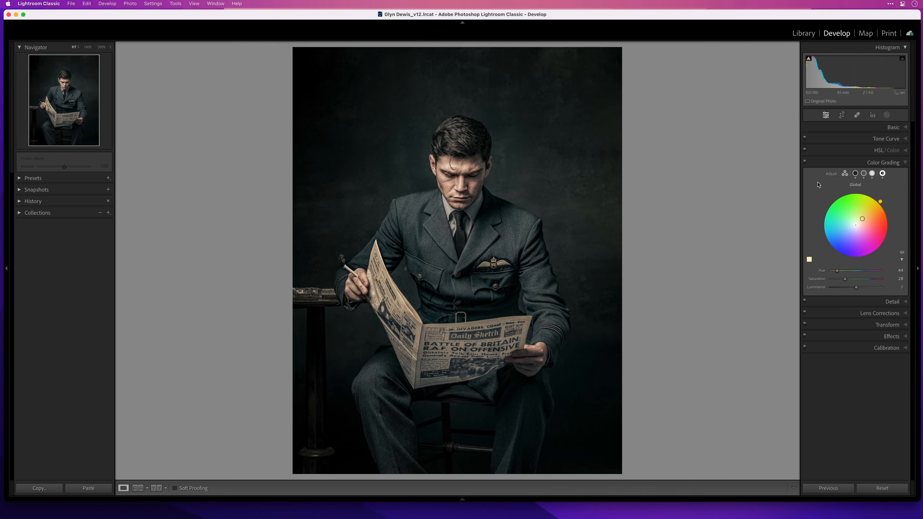
Toggle the color grading off and on twice to compare the portrait before and after
{"action": "left_click", "coordinate": [804, 161]}
{"action": "left_click", "coordinate": [805, 163]}
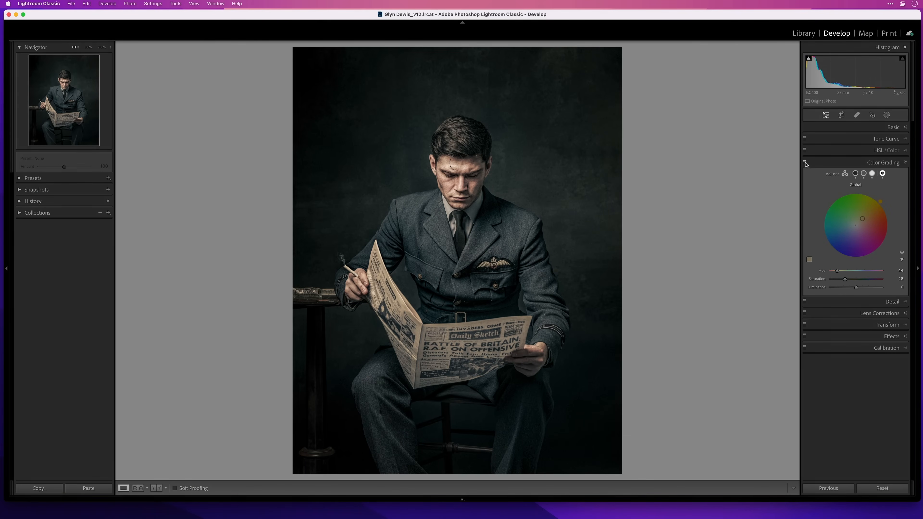
{"action": "left_click", "coordinate": [804, 162]}
{"action": "left_click", "coordinate": [804, 162]}
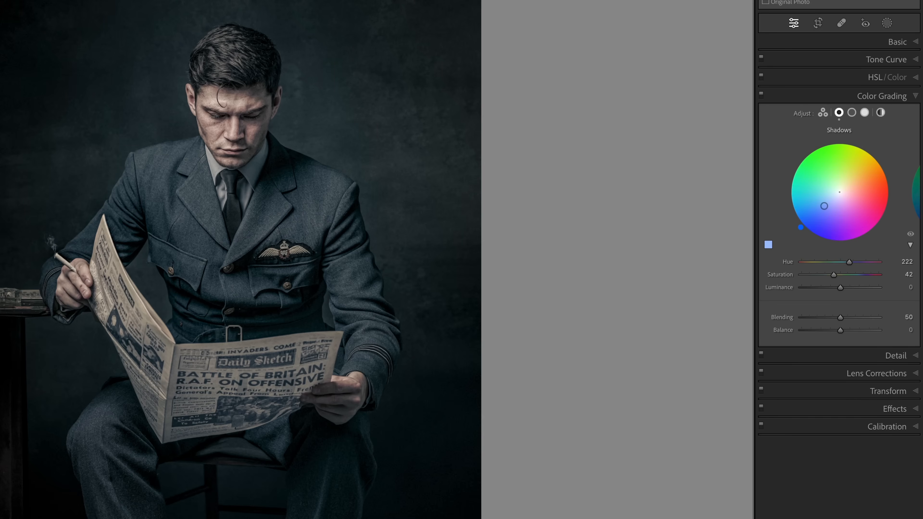
{"action": "left_click_drag", "start_coordinate": [843, 187], "coordinate": [846, 184]}
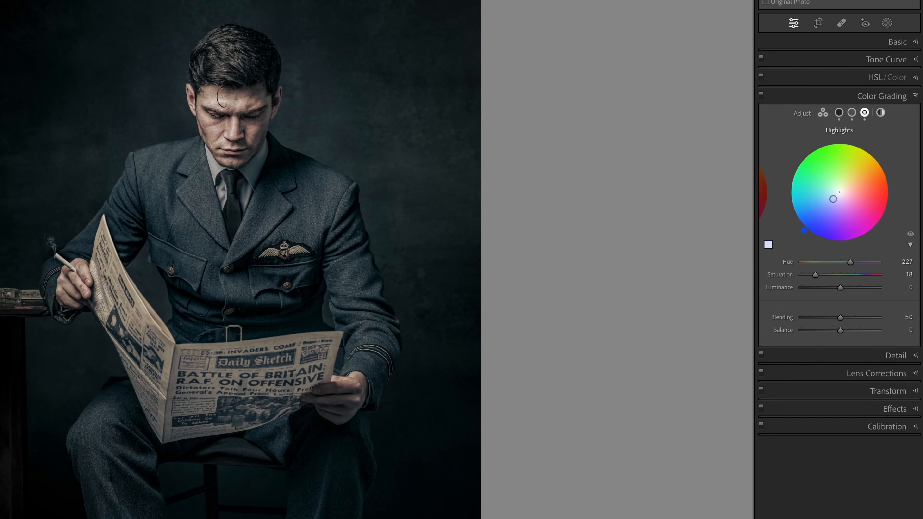
{"action": "left_click_drag", "start_coordinate": [833, 198], "coordinate": [832, 199]}
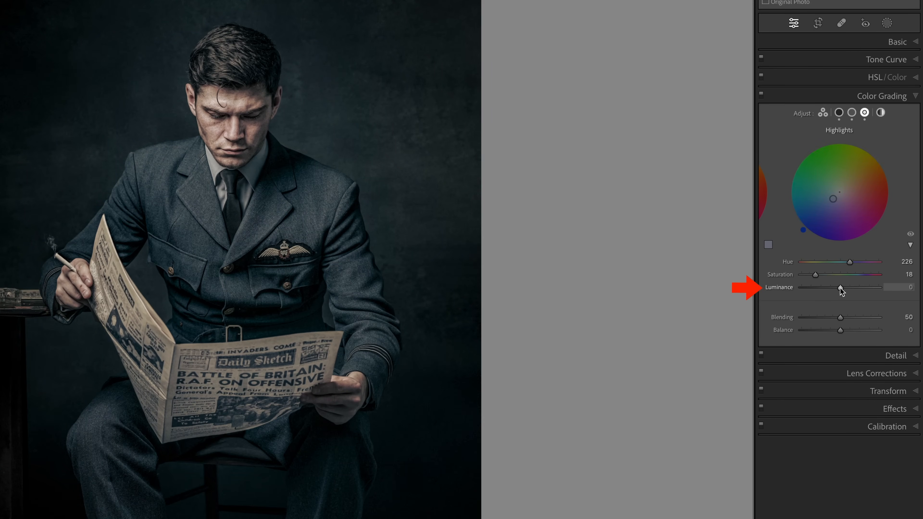
{"action": "left_click_drag", "start_coordinate": [855, 288], "coordinate": [860, 288]}
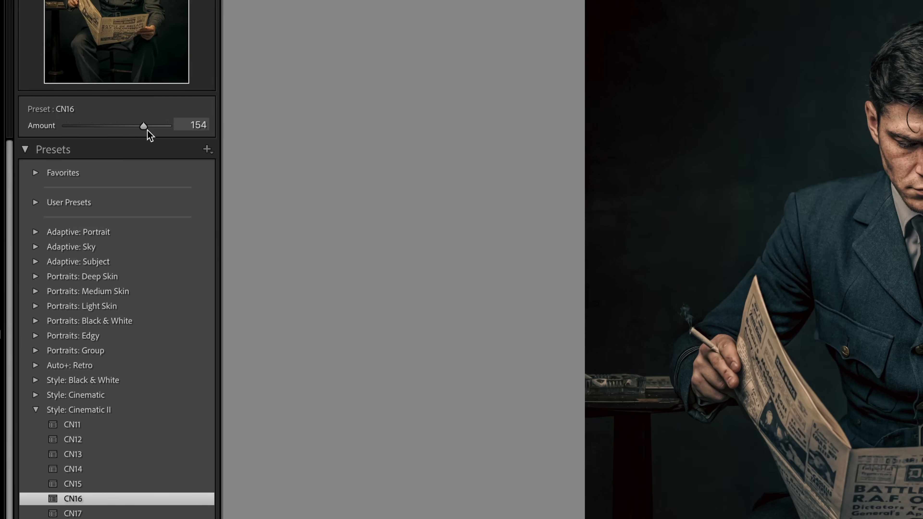
{"action": "mouse_move", "coordinate": [147, 128]}
{"action": "left_mouse_down"}
{"action": "mouse_move", "coordinate": [82, 126]}
{"action": "mouse_move", "coordinate": [150, 129]}
{"action": "left_mouse_up"}
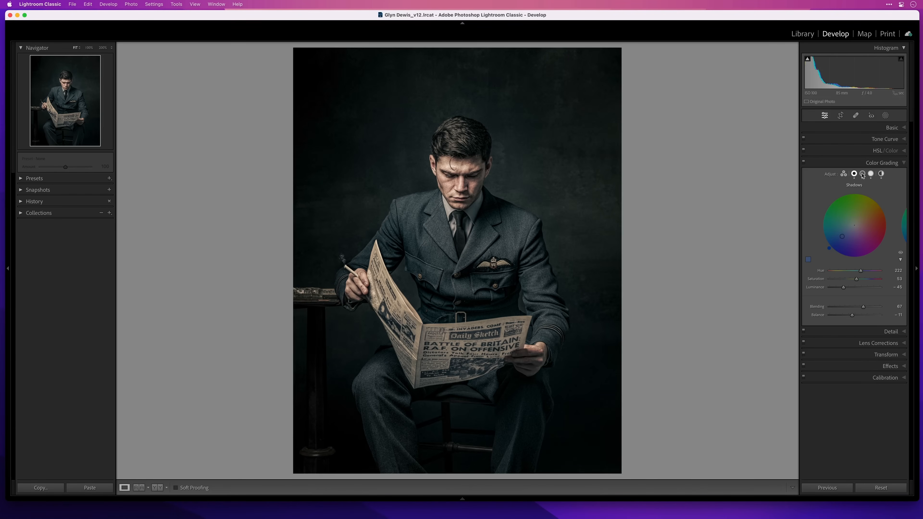
Review the midtones, highlights and shadows settings of the color grade
{"action": "left_click", "coordinate": [863, 174]}
{"action": "left_click", "coordinate": [869, 174]}
{"action": "left_click", "coordinate": [858, 176]}
{"action": "left_click", "coordinate": [854, 175]}
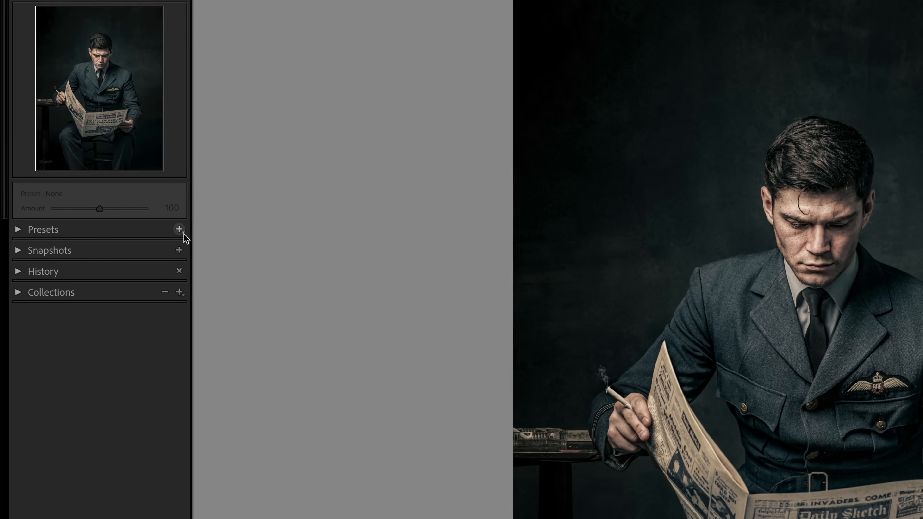
Start a new develop preset named WW2 RAF in the User Presets group
{"action": "left_click", "coordinate": [179, 229]}
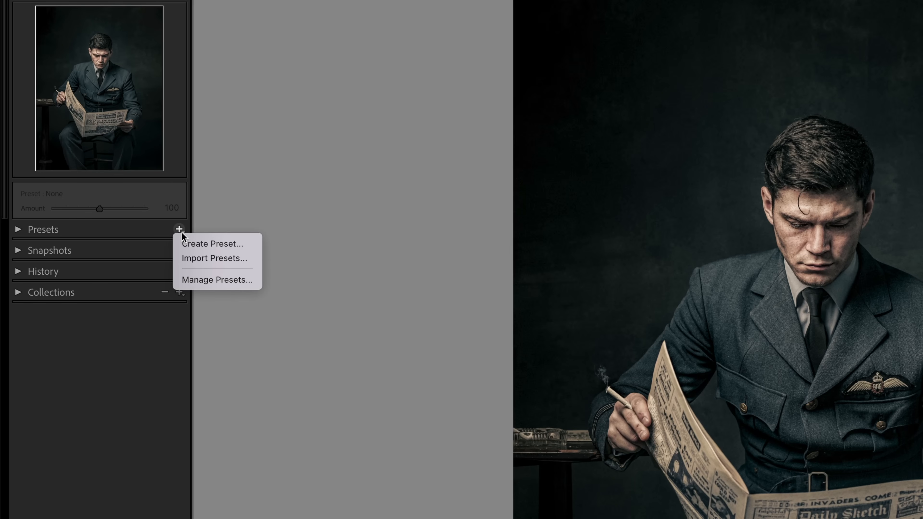
{"action": "left_click", "coordinate": [192, 245]}
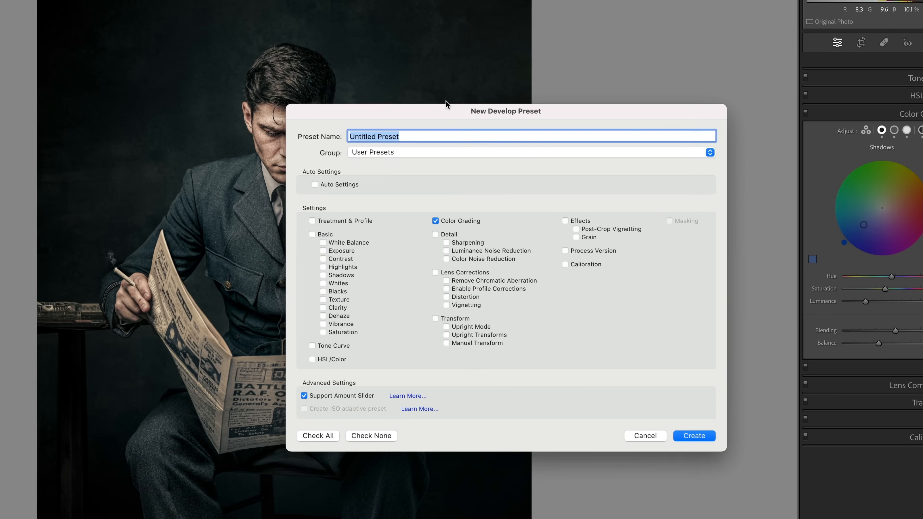
{"action": "type", "text": "WW2 RAF"}
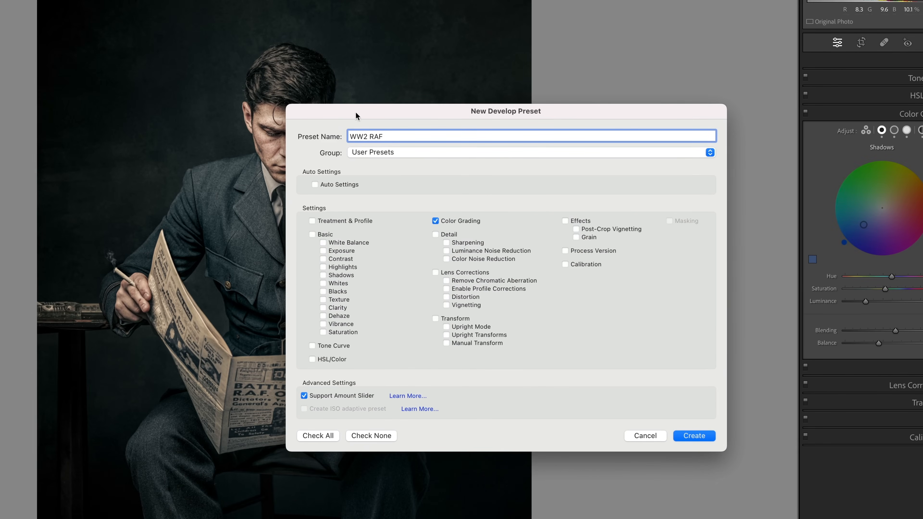
{"action": "left_click", "coordinate": [365, 152]}
{"action": "left_click", "coordinate": [364, 152]}
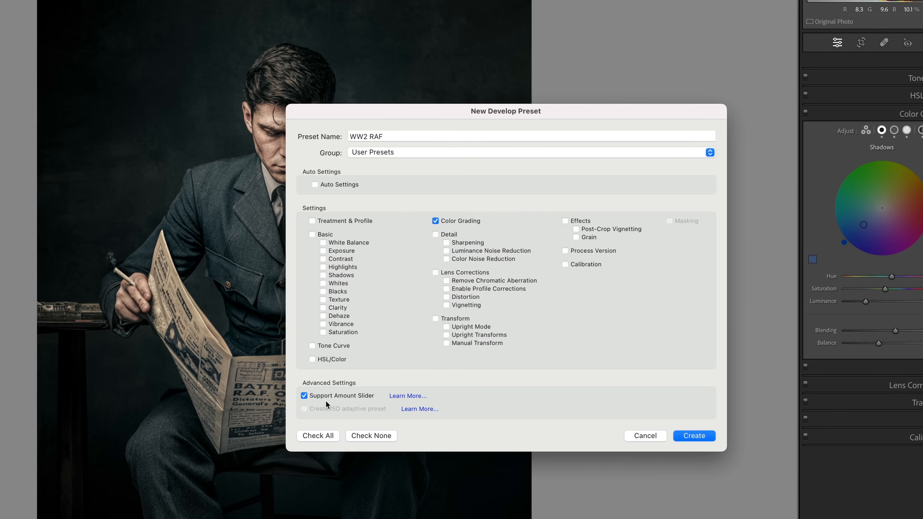
Limit the preset's included settings to Color Grading only and create the preset
{"action": "left_click", "coordinate": [311, 435]}
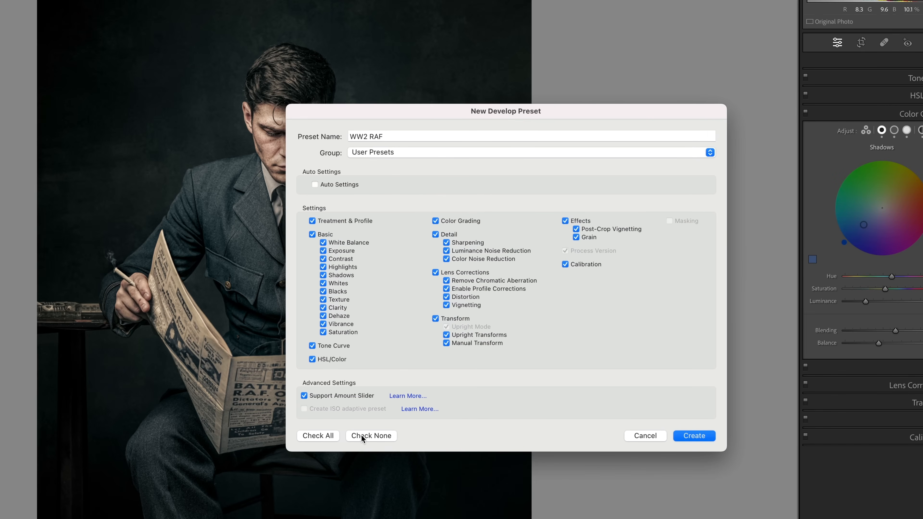
{"action": "left_click", "coordinate": [374, 436]}
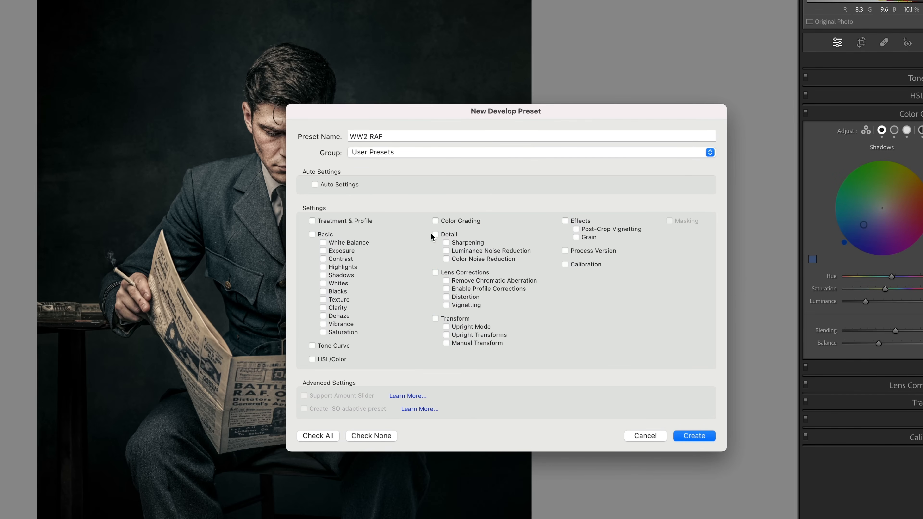
{"action": "left_click", "coordinate": [436, 221]}
{"action": "left_click", "coordinate": [695, 436]}
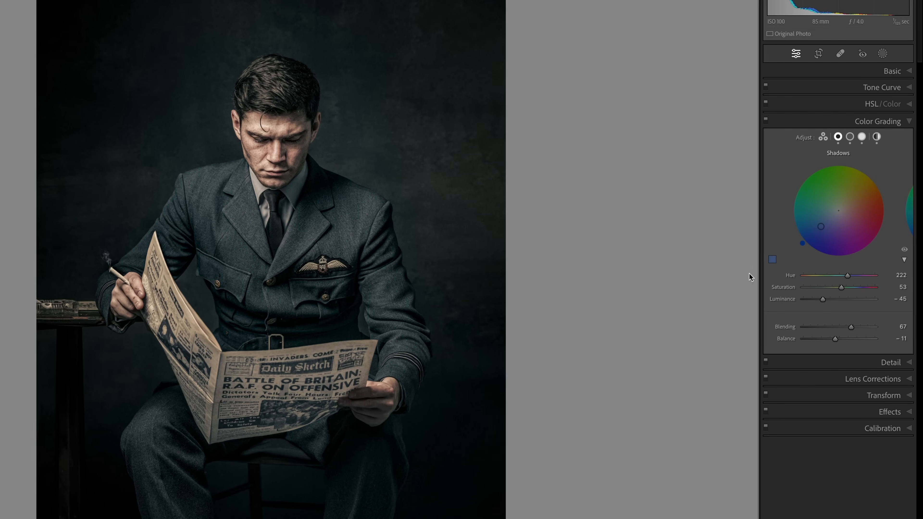
Show all three color wheels together and reset every color grading adjustment on the portrait
{"action": "left_click", "coordinate": [822, 137]}
{"action": "key", "text": "alt"}
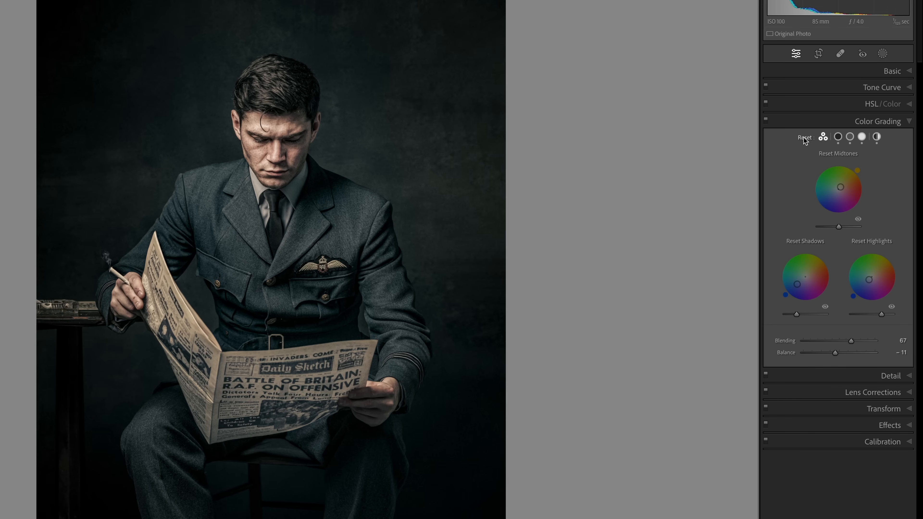
{"action": "left_click", "coordinate": [804, 138], "text": "alt"}
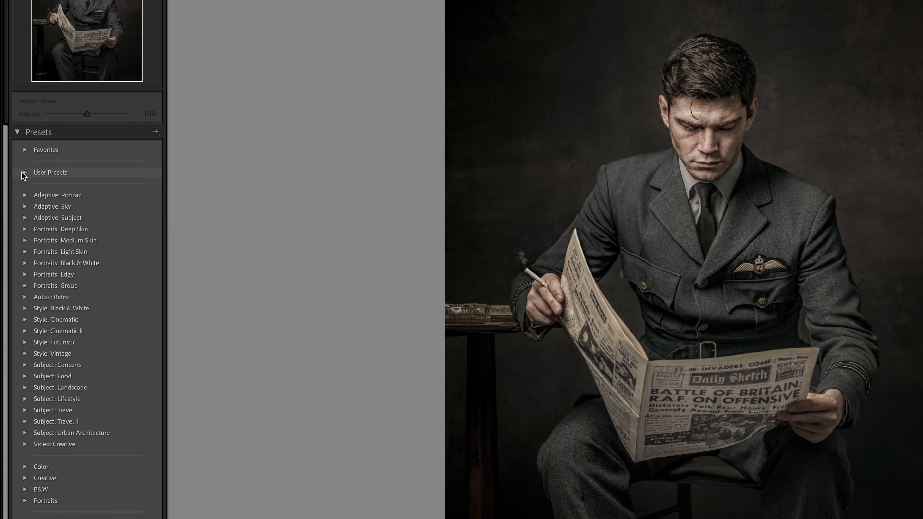
Apply the WW2 RAF user preset to the portrait and adjust the strength of its effect
{"action": "left_click", "coordinate": [24, 172]}
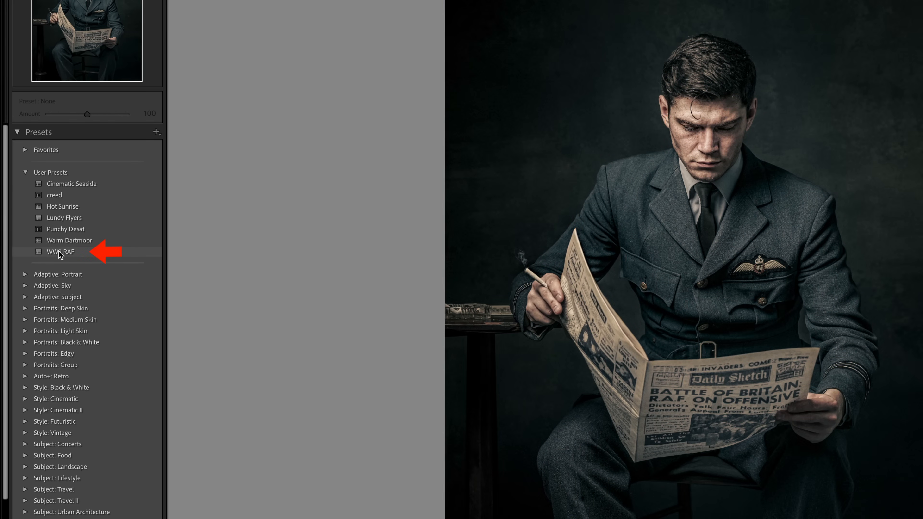
{"action": "left_click", "coordinate": [60, 253]}
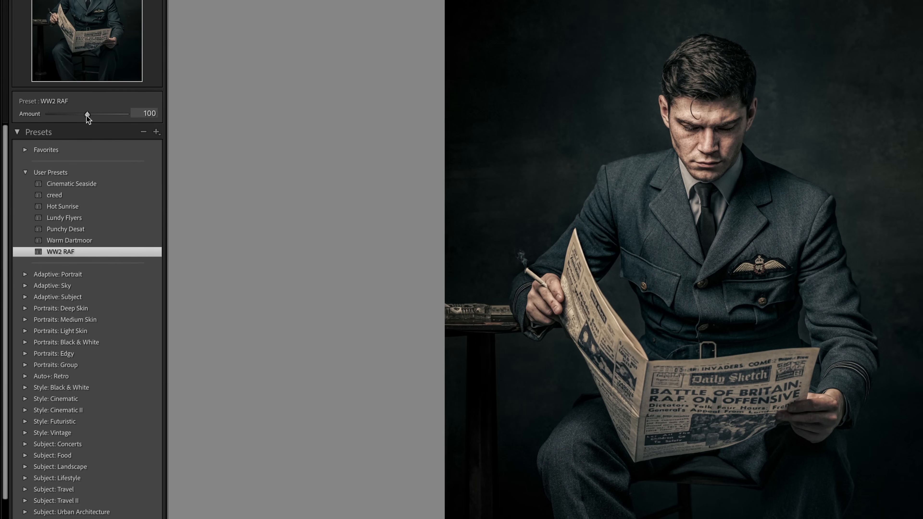
{"action": "mouse_move", "coordinate": [77, 114]}
{"action": "left_mouse_down"}
{"action": "mouse_move", "coordinate": [58, 111]}
{"action": "mouse_move", "coordinate": [114, 115]}
{"action": "mouse_move", "coordinate": [62, 109]}
{"action": "mouse_move", "coordinate": [114, 115]}
{"action": "mouse_move", "coordinate": [94, 113]}
{"action": "left_mouse_up"}
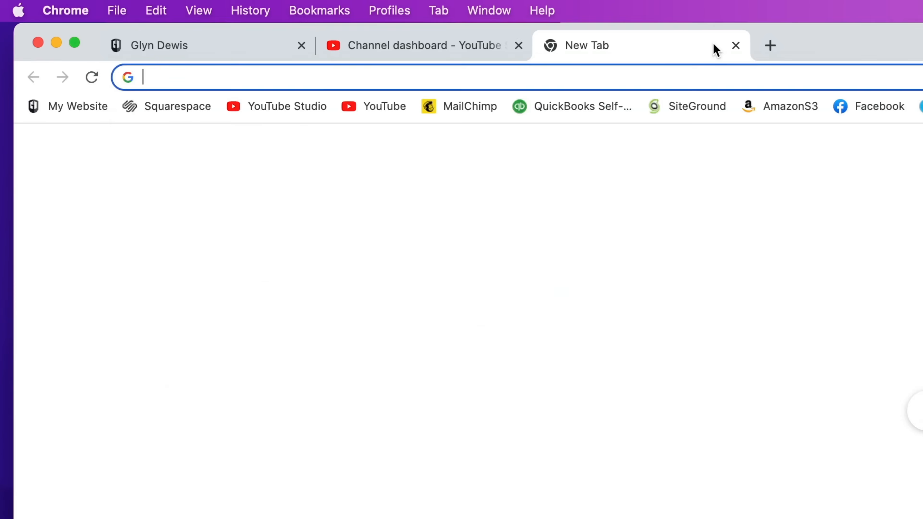
{"action": "type", "text": "https://"}
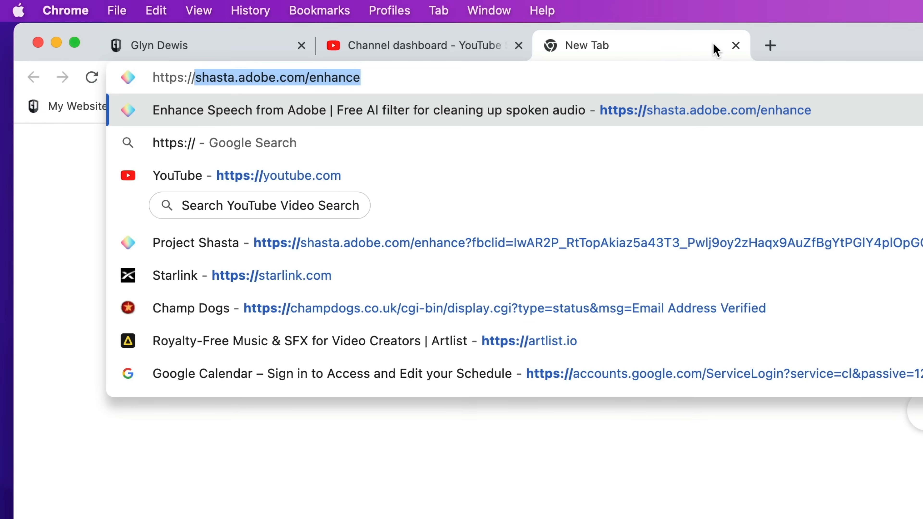
{"action": "type", "text": "www.adobe.com/products/wish"}
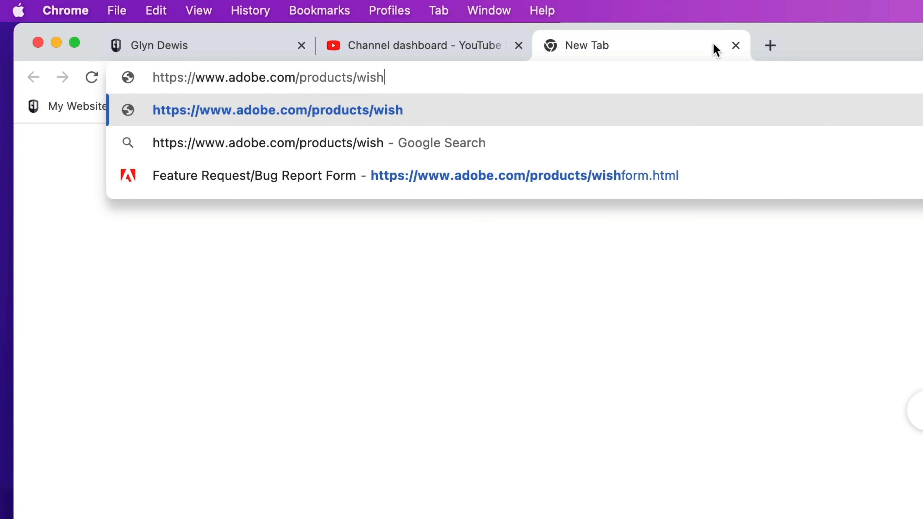
{"action": "type", "text": "form/html"}
{"action": "key", "text": "Return"}
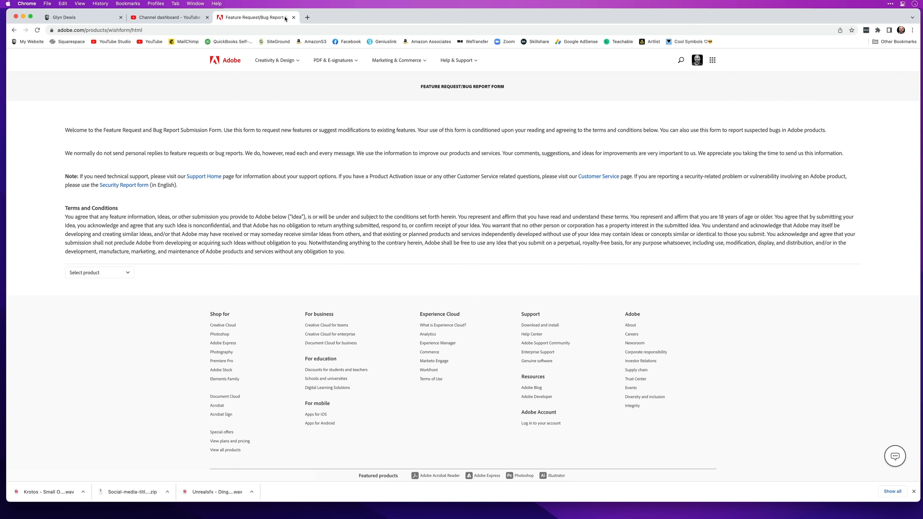
Choose Photoshop Lightroom Classic as the product on the feature request form to reach its support community
{"action": "left_click", "coordinate": [99, 272]}
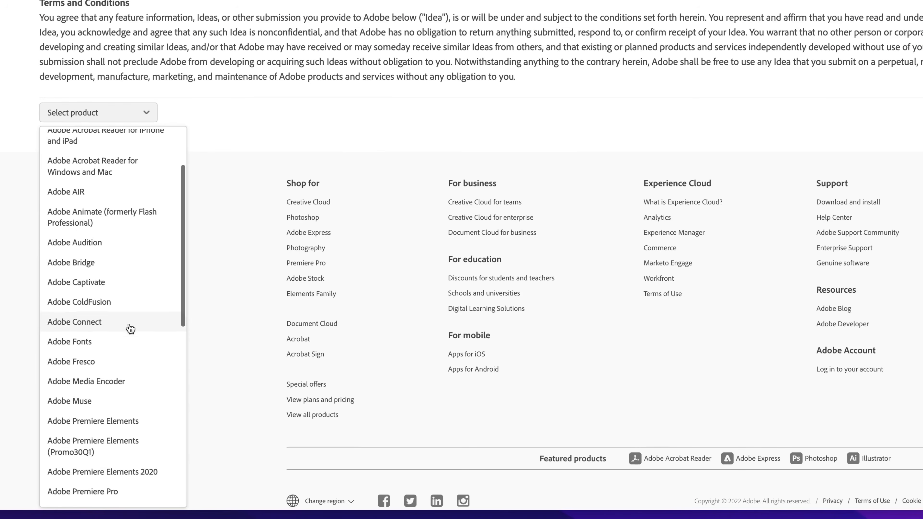
{"action": "scroll", "coordinate": [116, 400], "scroll_direction": "down", "scroll_amount": 4}
{"action": "scroll", "coordinate": [127, 332], "scroll_direction": "down", "scroll_amount": 8}
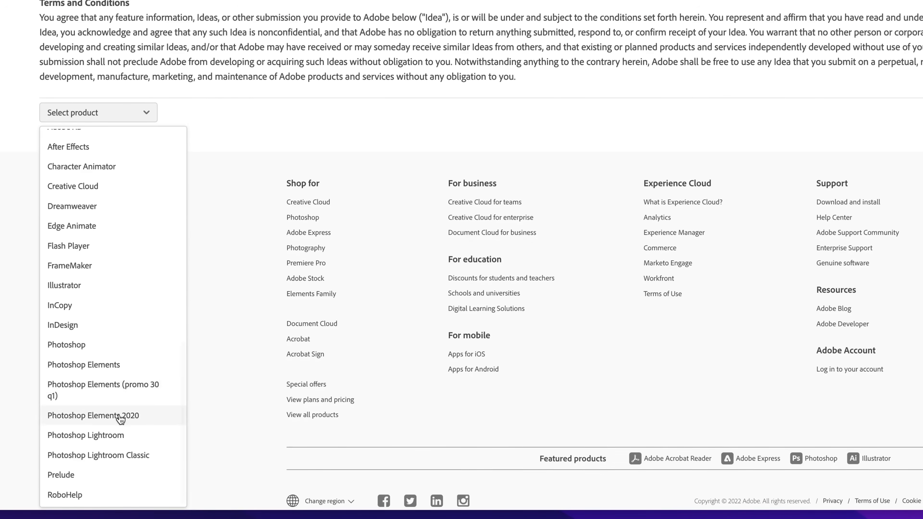
{"action": "left_click", "coordinate": [119, 435]}
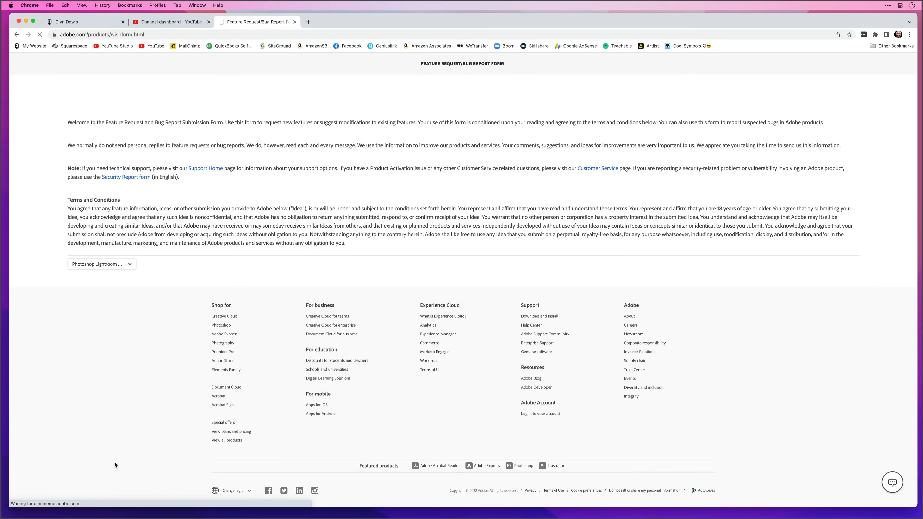
{"action": "left_click", "coordinate": [255, 152]}
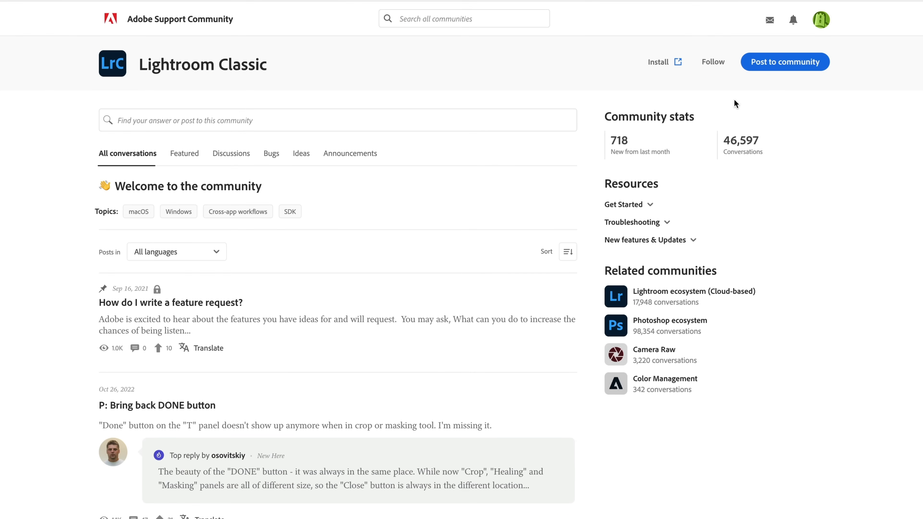
Start a community post of the Idea type with the subject "Amount Slider in Color Grading"
{"action": "left_click", "coordinate": [786, 63]}
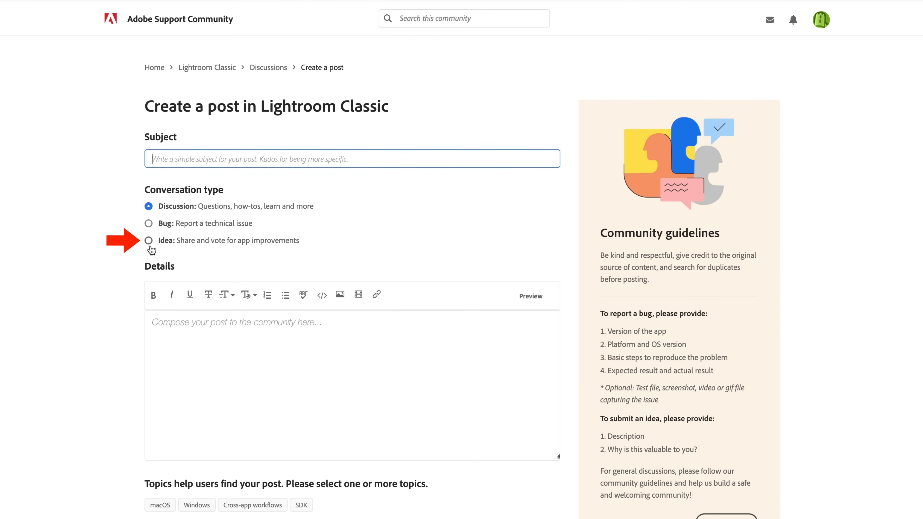
{"action": "left_click", "coordinate": [149, 241]}
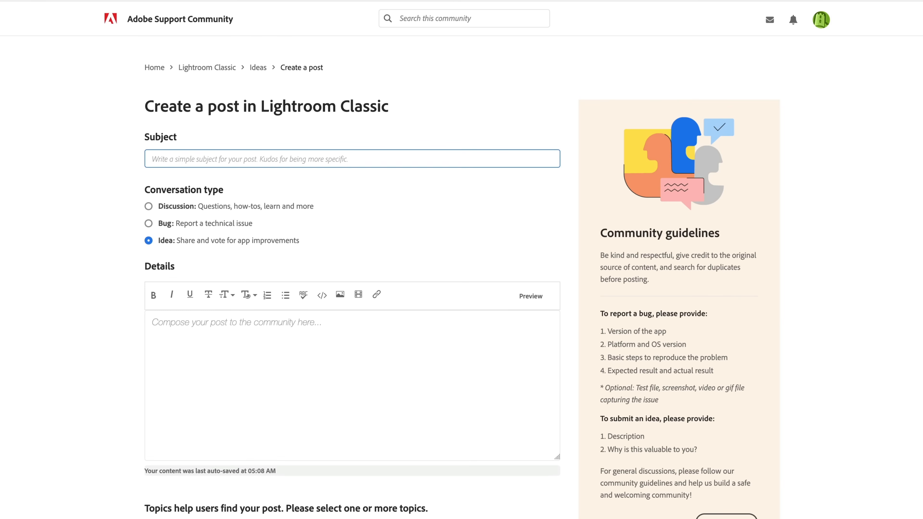
{"action": "type", "text": "Amount Slider in Color Grading"}
{"action": "left_click", "coordinate": [192, 376]}
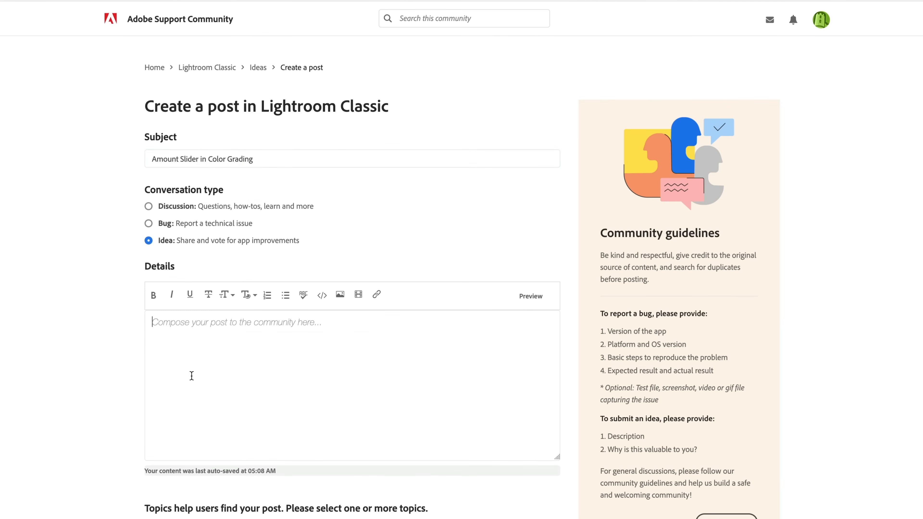